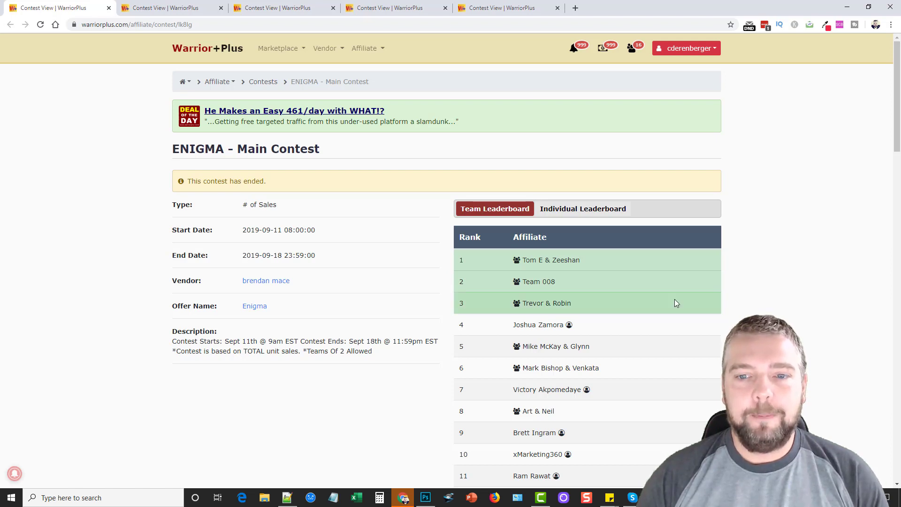
{"action": "double_click", "coordinate": [566, 260]}
{"action": "left_click", "coordinate": [758, 263]}
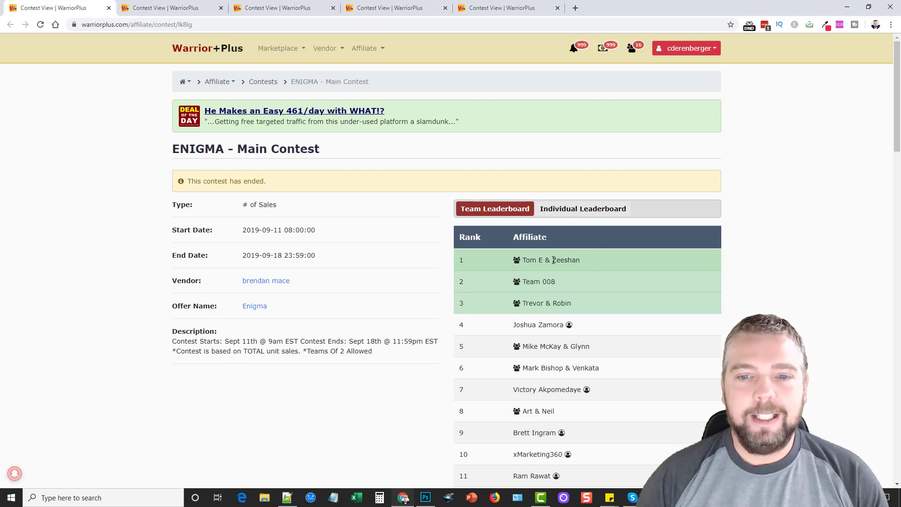
{"action": "left_click", "coordinate": [169, 8]}
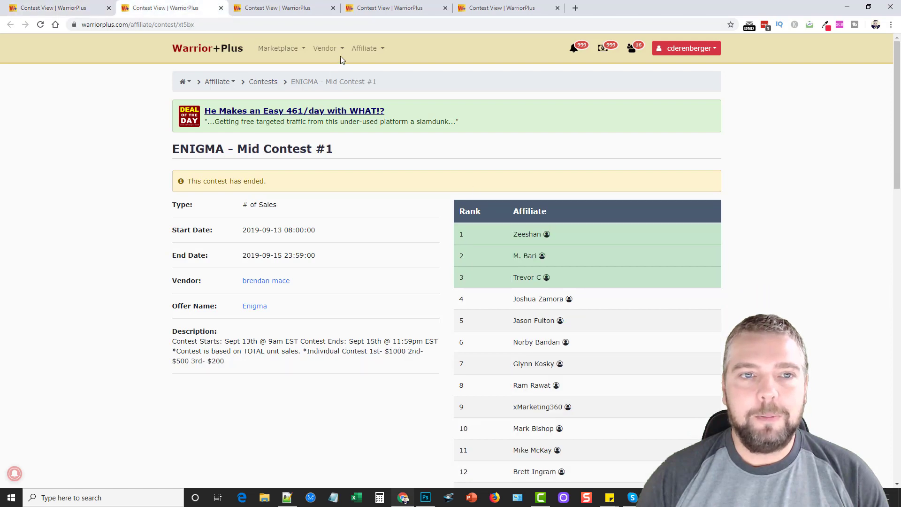
{"action": "left_click", "coordinate": [306, 14]}
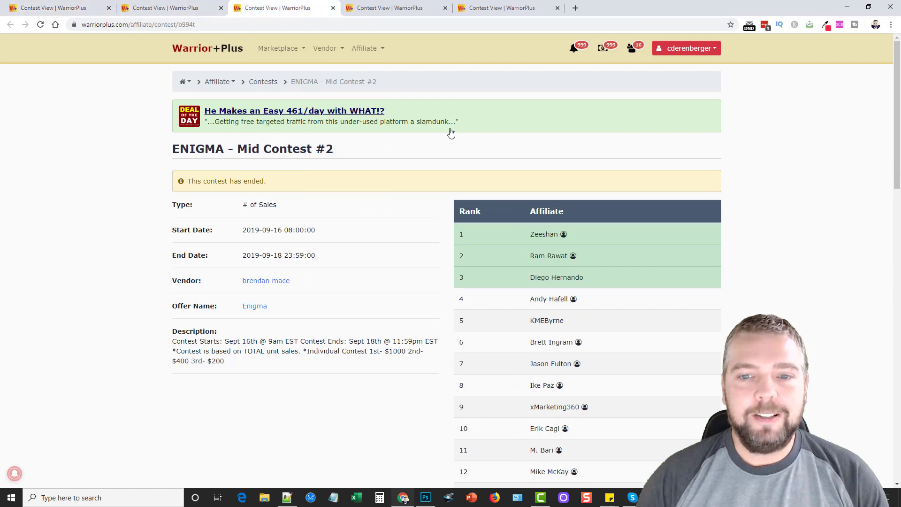
{"action": "left_click", "coordinate": [112, 9]}
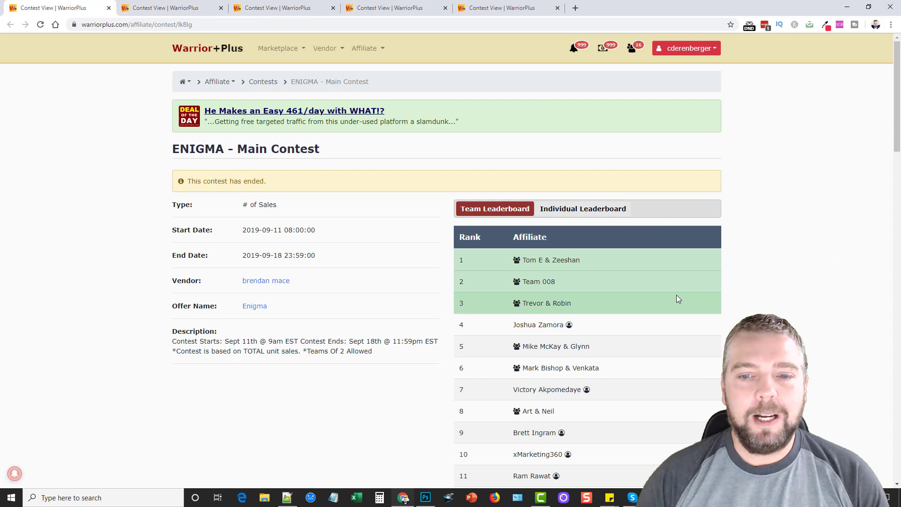